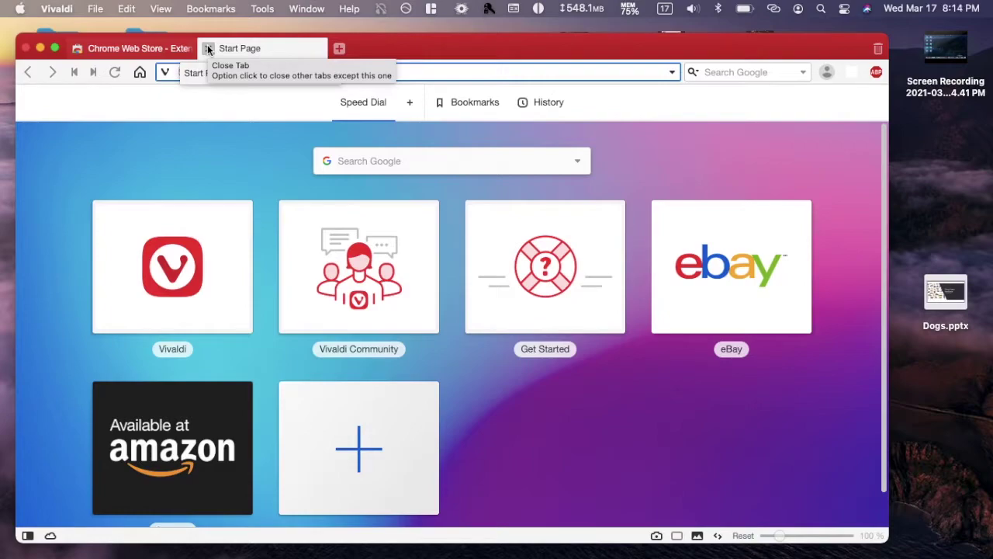
- Show the Adblock Plus extension's pop-up on the start page and dismiss it
{"action": "left_click", "coordinate": [569, 67]}
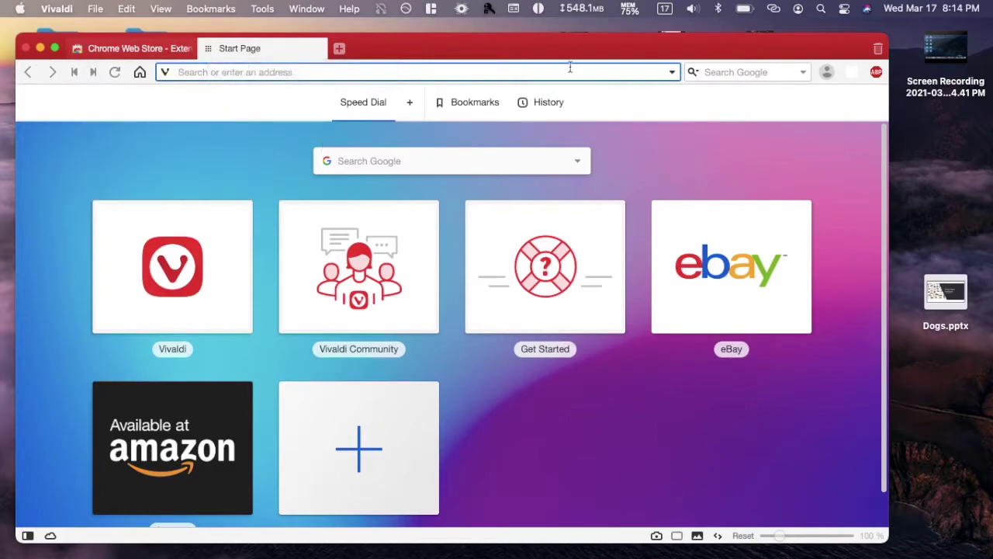
{"action": "left_click", "coordinate": [871, 75]}
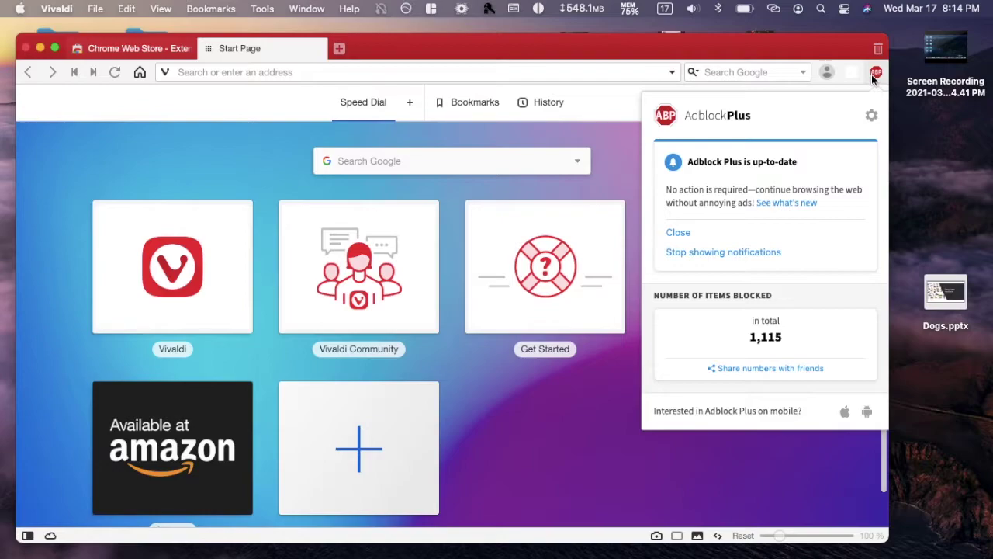
{"action": "left_click", "coordinate": [227, 157]}
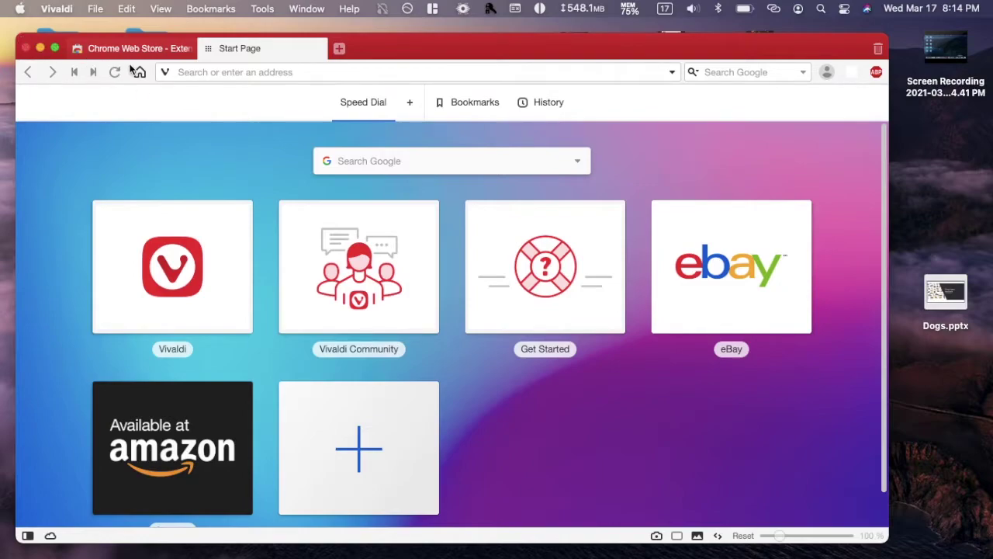
- Search the Chrome Web Store for "adblock plus" and open the Adblock Plus - free ad blocker listing
{"action": "left_click", "coordinate": [144, 45]}
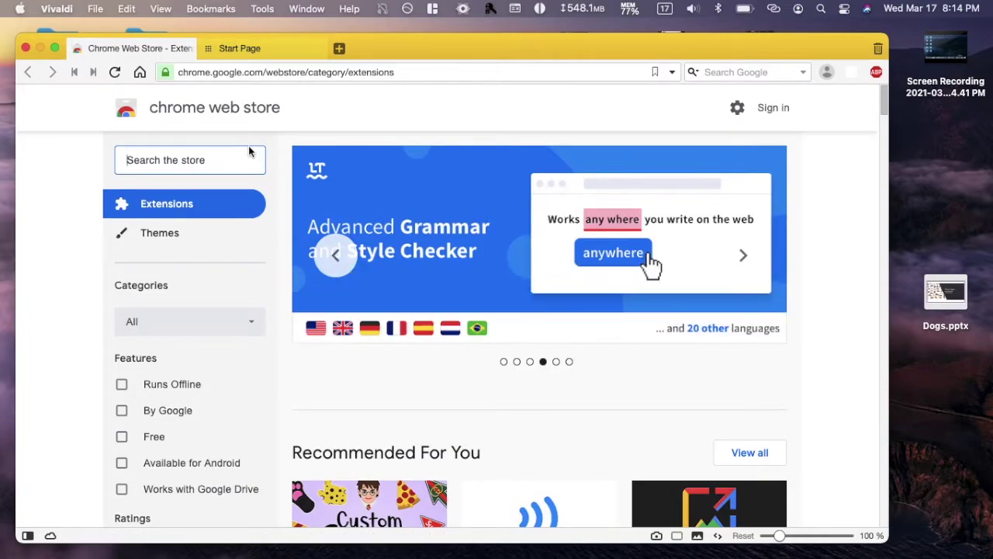
{"action": "type", "text": "ad"}
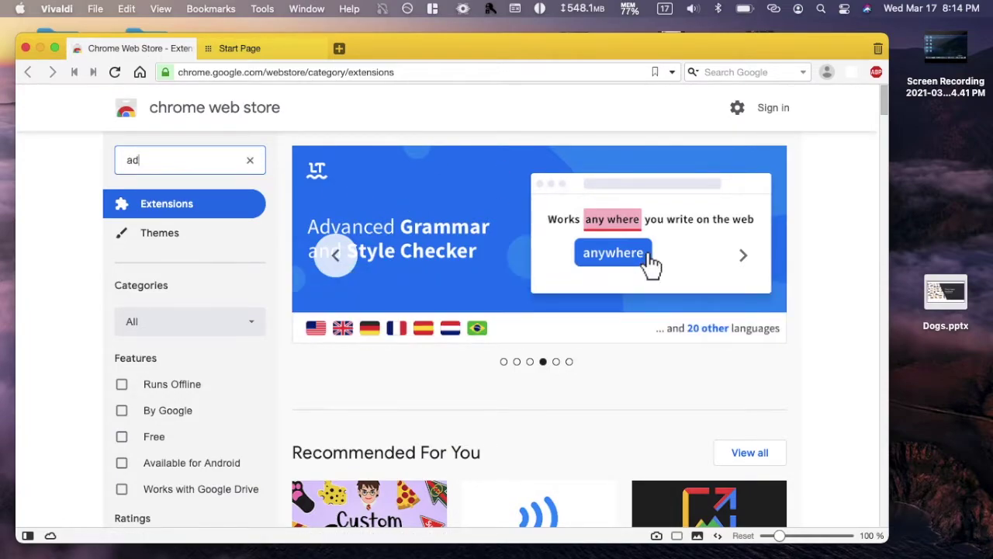
{"action": "type", "text": "block plus"}
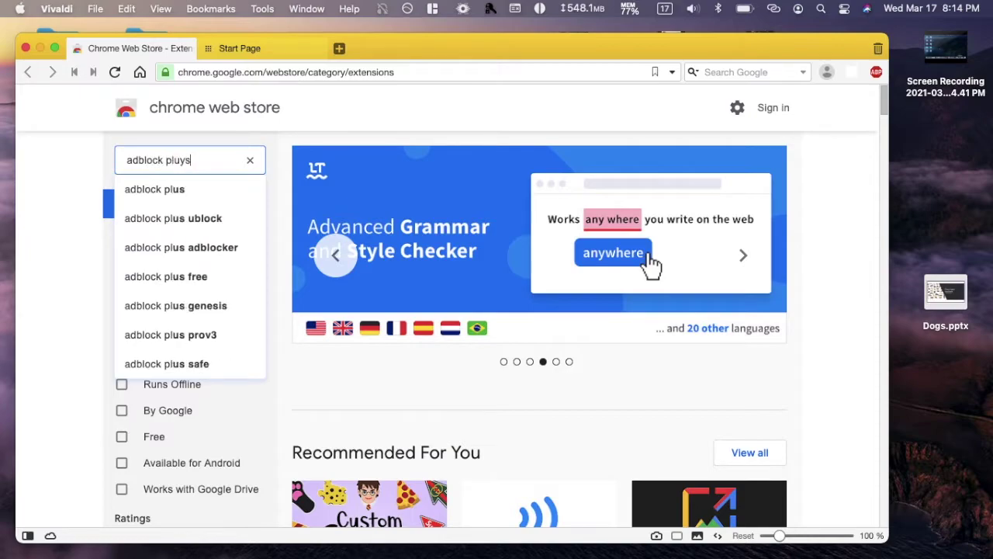
{"action": "key", "text": "Return"}
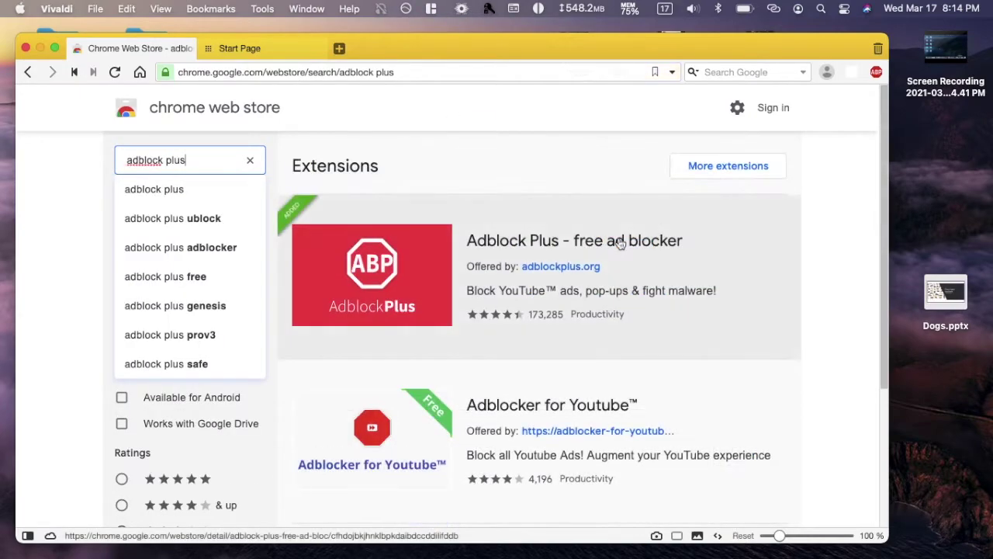
{"action": "left_click", "coordinate": [618, 240]}
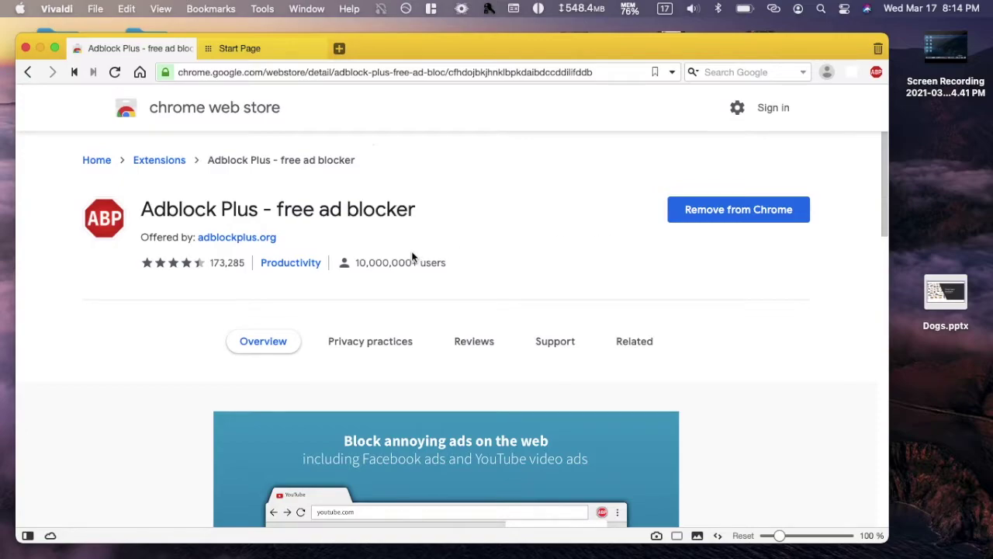
{"action": "scroll", "coordinate": [412, 253], "scroll_direction": "down", "scroll_amount": 2}
{"action": "scroll", "coordinate": [412, 253], "scroll_direction": "up", "scroll_amount": 2}
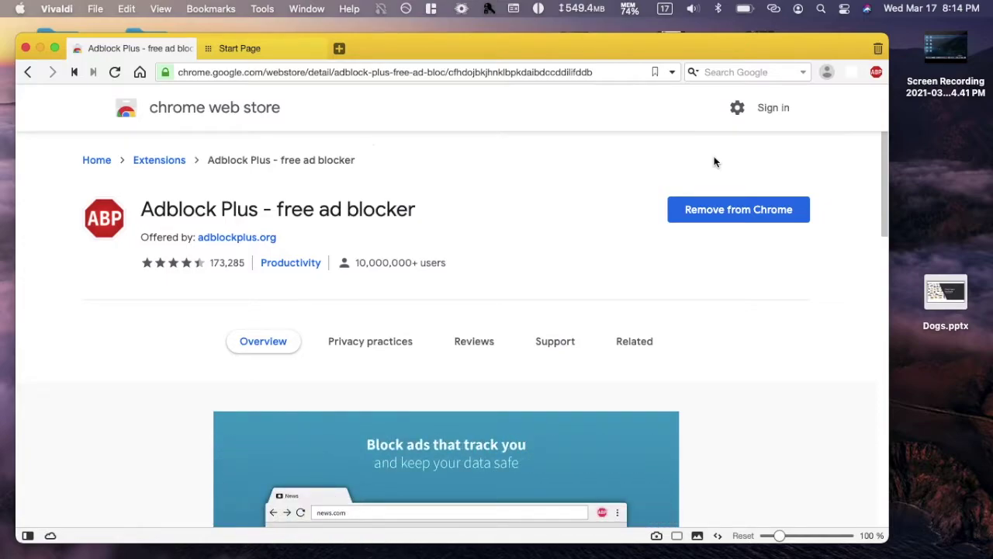
- Open the Adblock Plus settings and review the General, Whitelisted websites and Advanced options, including the filter lists
{"action": "left_click", "coordinate": [876, 72]}
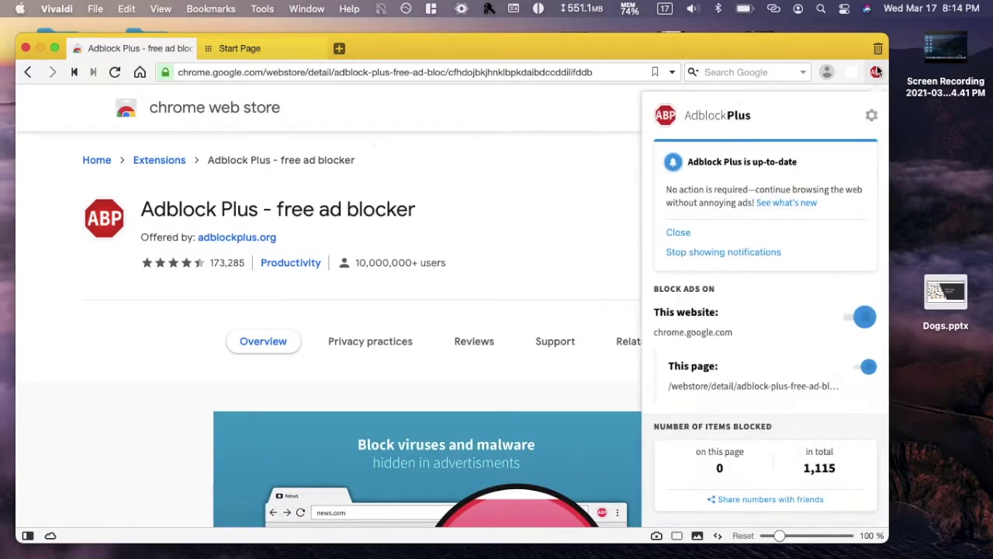
{"action": "left_click", "coordinate": [872, 116]}
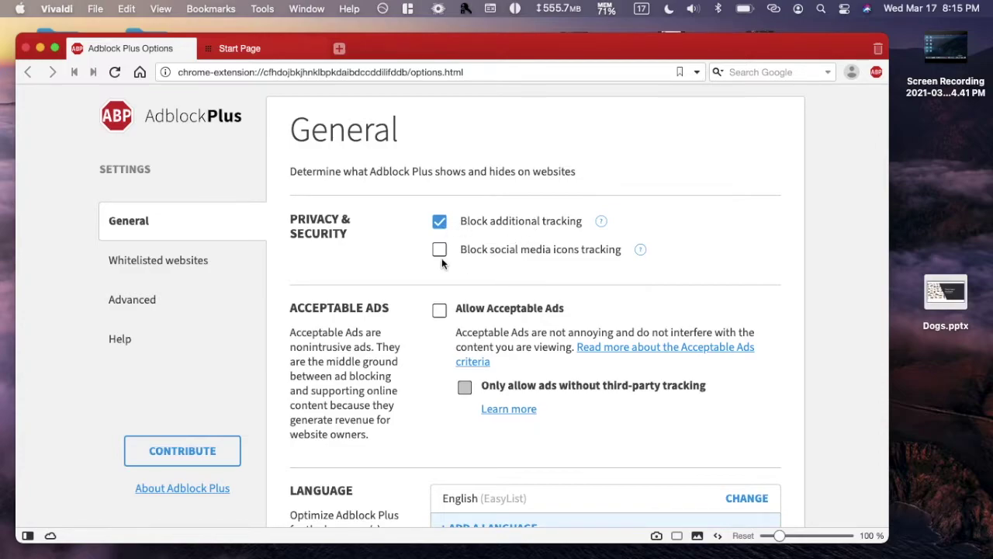
{"action": "scroll", "coordinate": [442, 263], "scroll_direction": "down", "scroll_amount": 3}
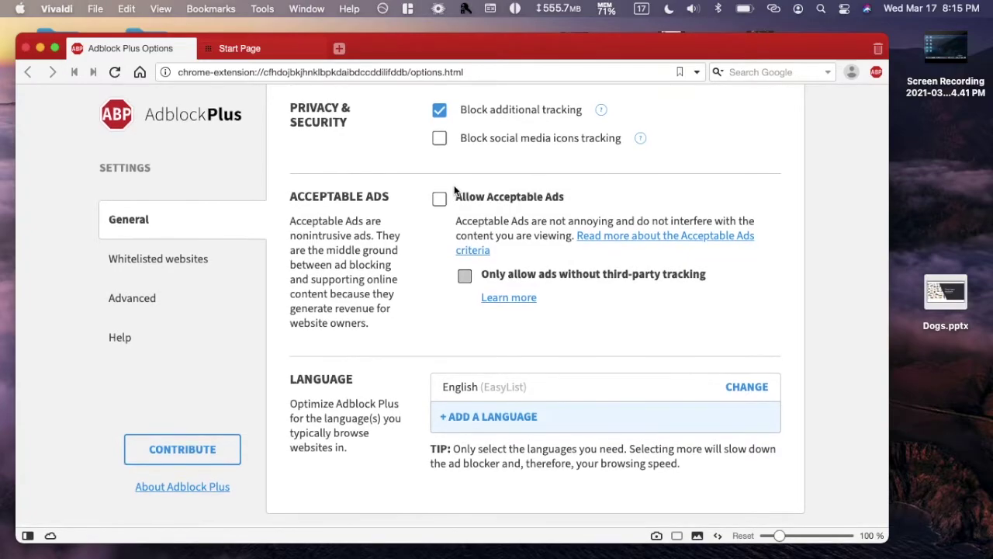
{"action": "left_click", "coordinate": [186, 261]}
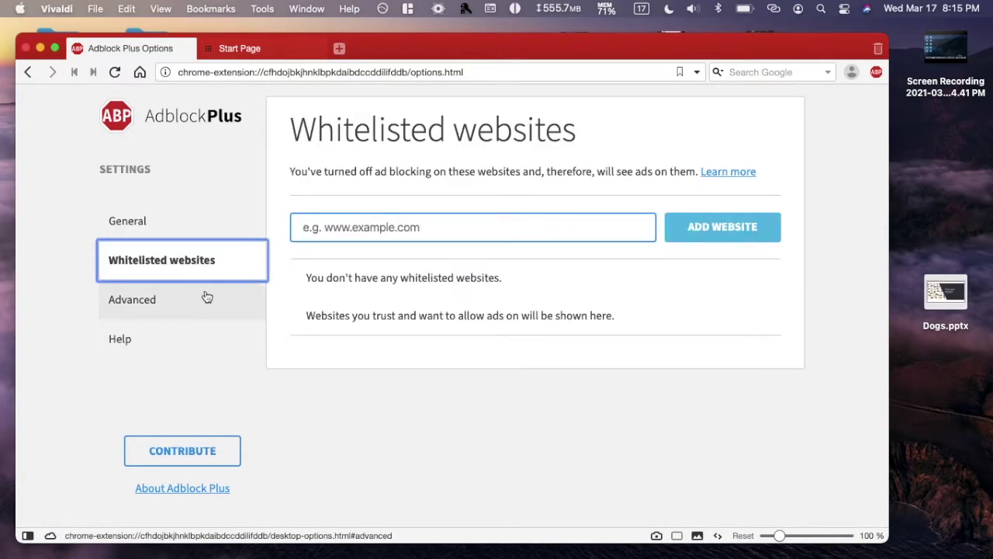
{"action": "left_click", "coordinate": [207, 297]}
{"action": "scroll", "coordinate": [404, 319], "scroll_direction": "down", "scroll_amount": 4}
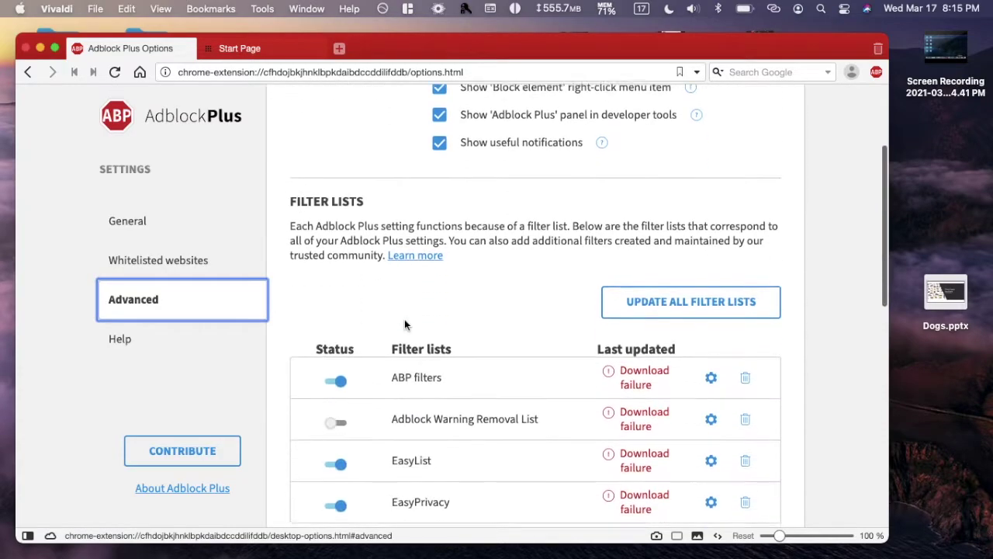
{"action": "scroll", "coordinate": [405, 324], "scroll_direction": "down", "scroll_amount": 3}
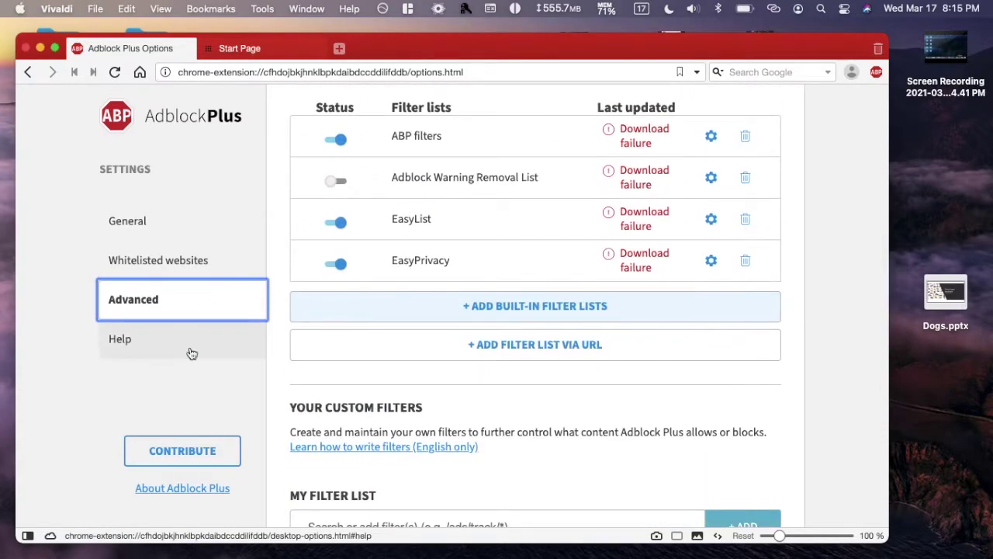
{"action": "scroll", "coordinate": [190, 350], "scroll_direction": "up", "scroll_amount": 6}
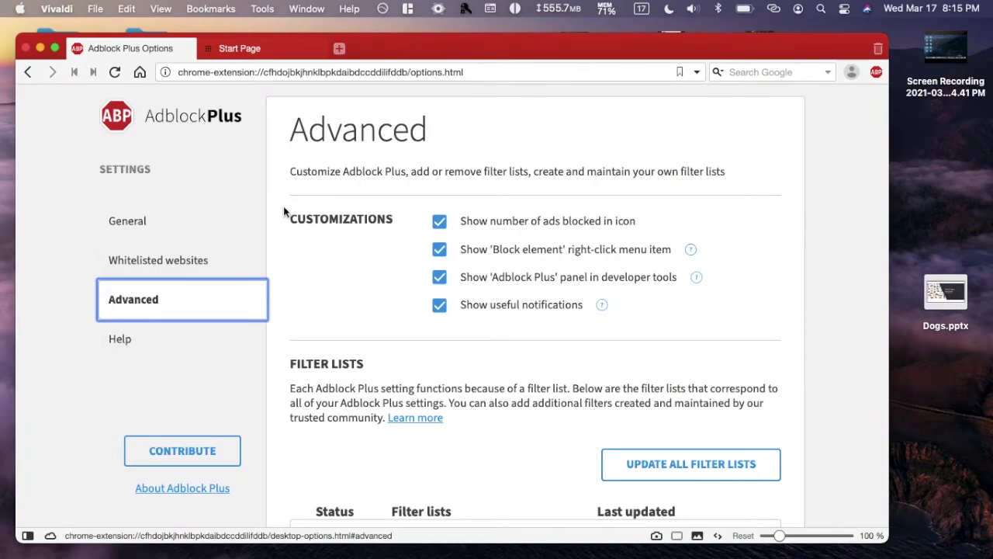
- Close the Adblock Plus Options page and open YouTube from the Start Page
{"action": "left_click", "coordinate": [236, 48]}
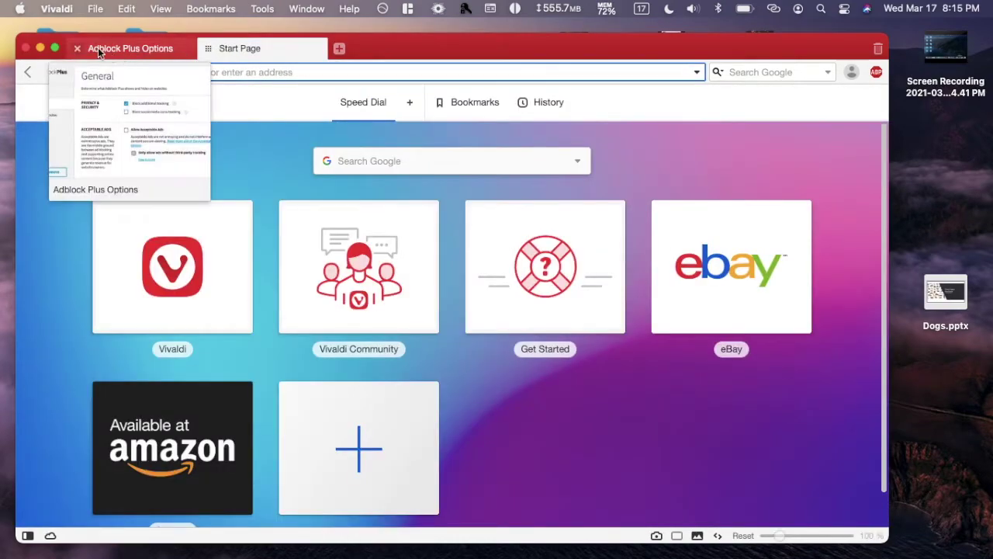
{"action": "left_click", "coordinate": [78, 48]}
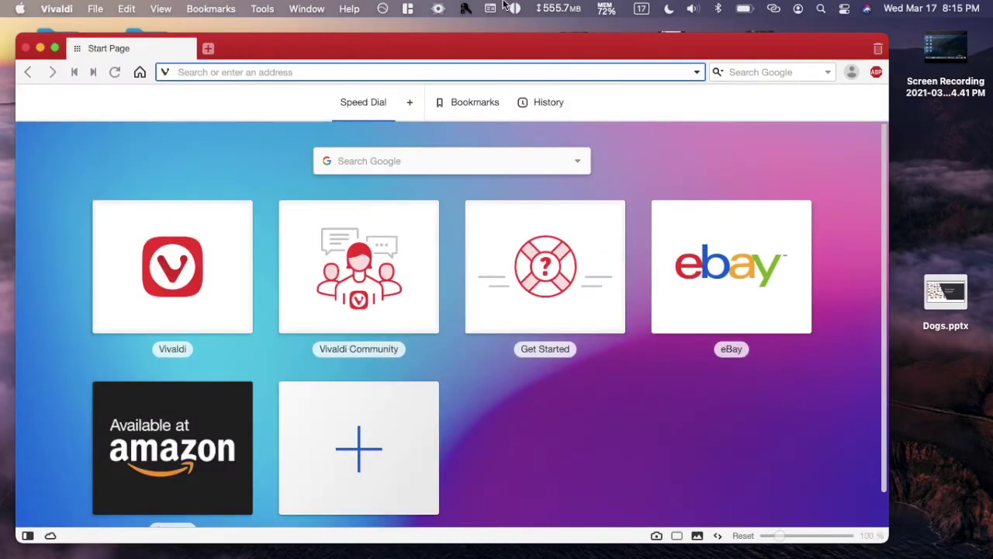
{"action": "type", "text": "youtub"}
{"action": "key", "text": "Return"}
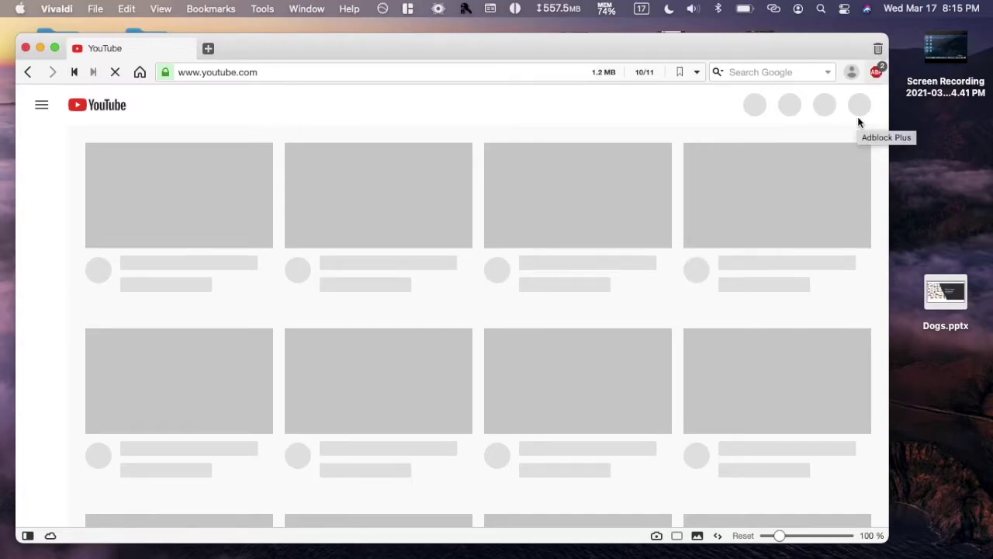
- Search YouTube for "5g explained" and examine the results for sponsored entries
{"action": "left_click", "coordinate": [400, 148]}
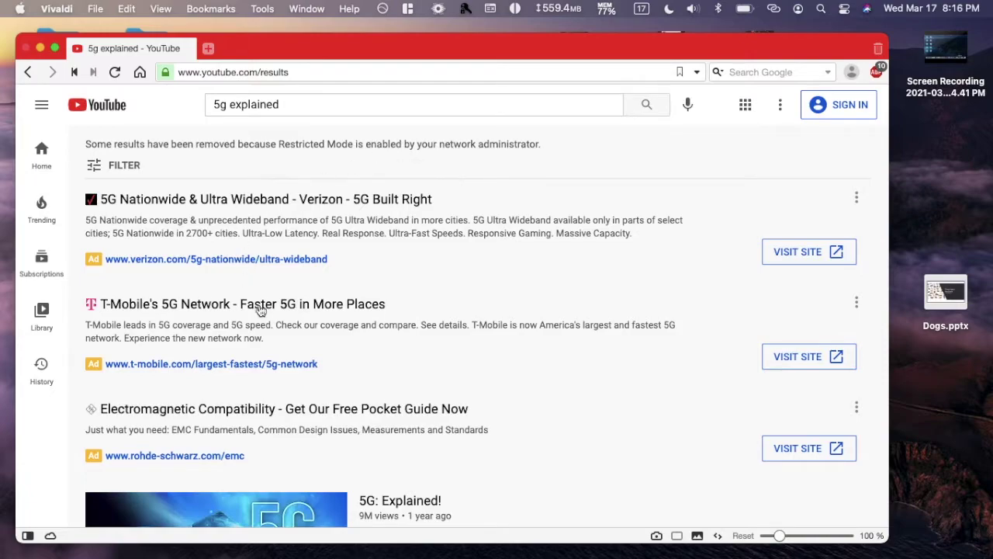
{"action": "scroll", "coordinate": [266, 323], "scroll_direction": "down", "scroll_amount": 2}
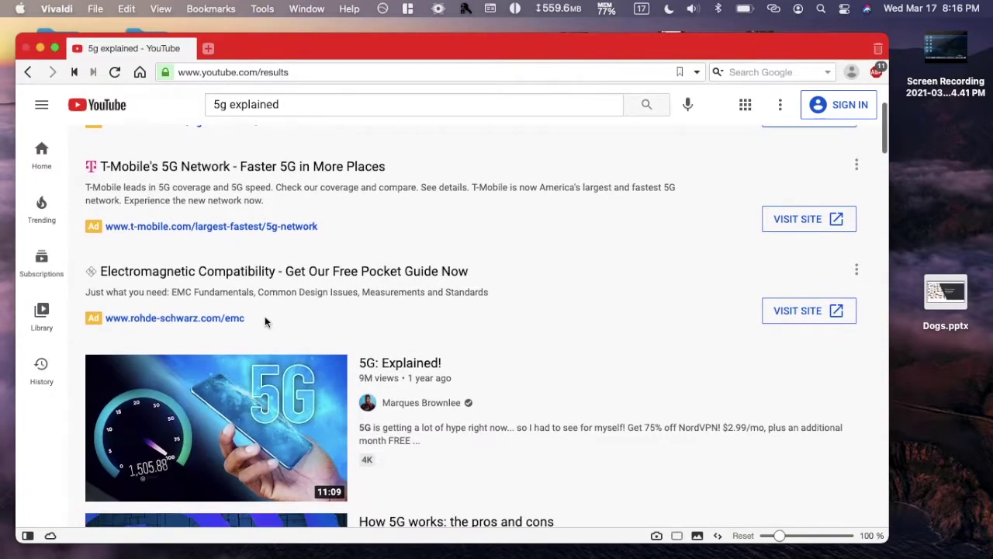
{"action": "scroll", "coordinate": [282, 218], "scroll_direction": "up", "scroll_amount": 2}
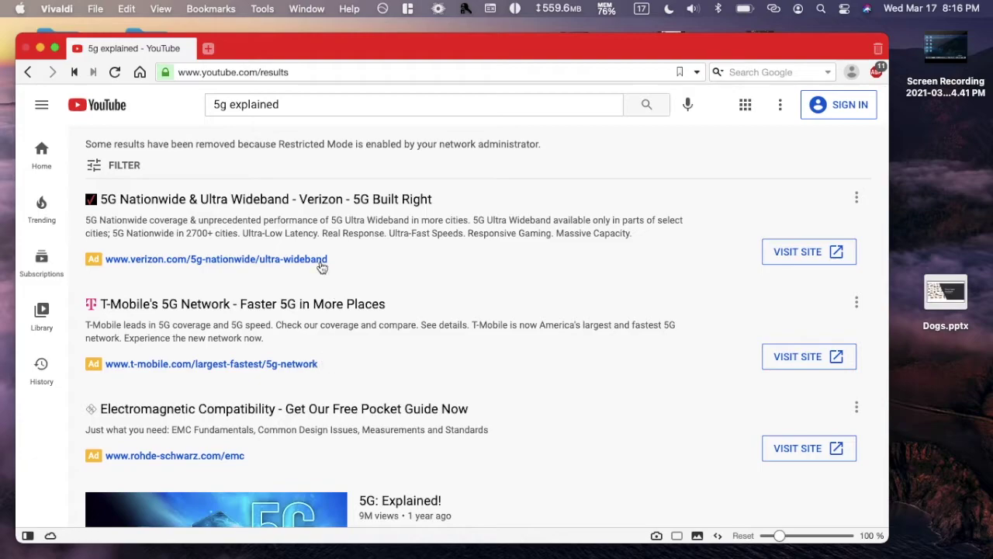
{"action": "scroll", "coordinate": [321, 266], "scroll_direction": "down", "scroll_amount": 8}
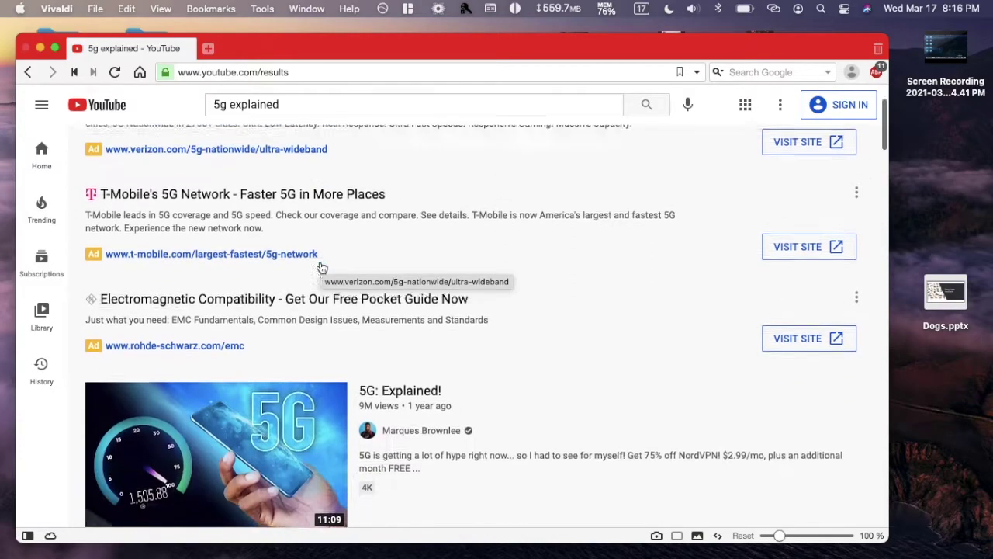
{"action": "mouse_move", "coordinate": [321, 268]}
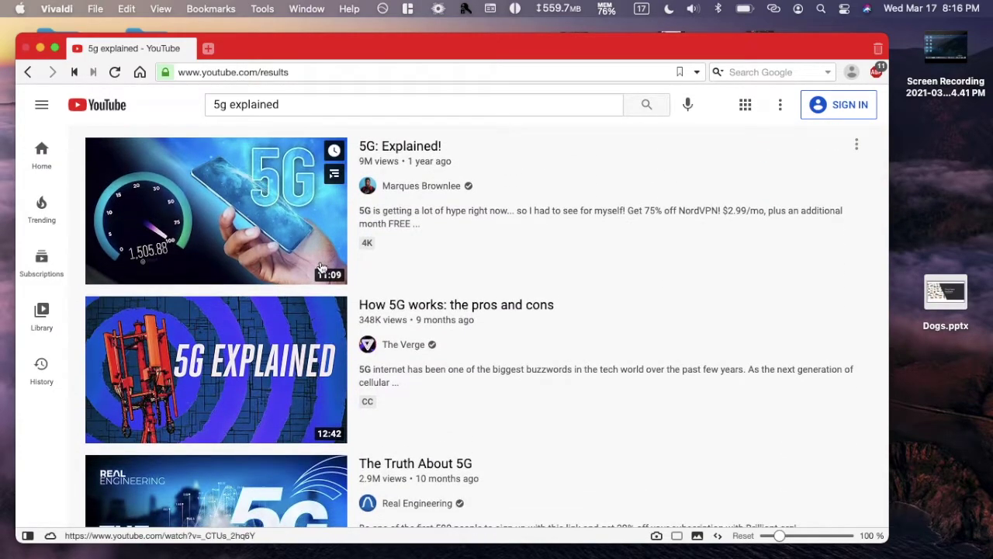
- Play the "5G: Explained!" video, pause it and inspect its page for ads
{"action": "left_click", "coordinate": [304, 252]}
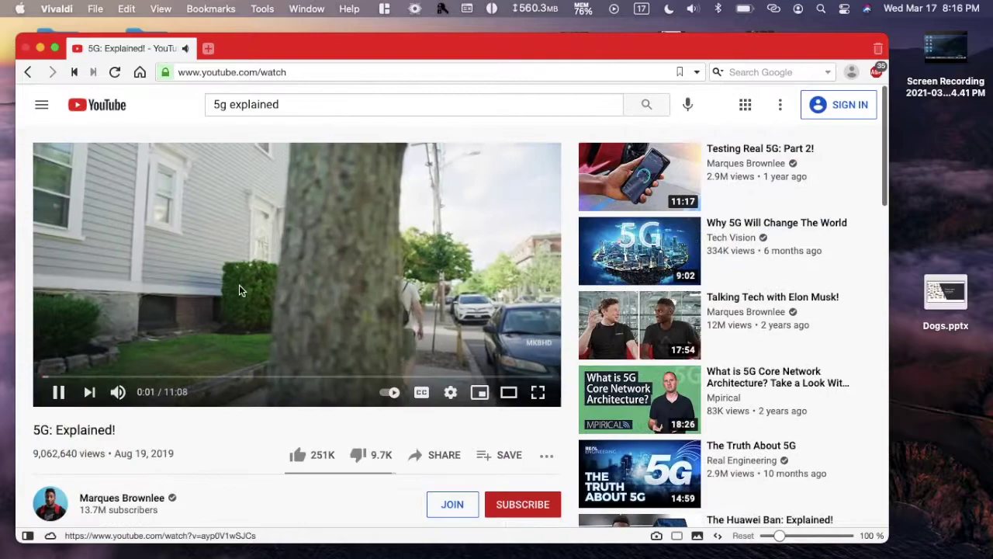
{"action": "left_click", "coordinate": [221, 330]}
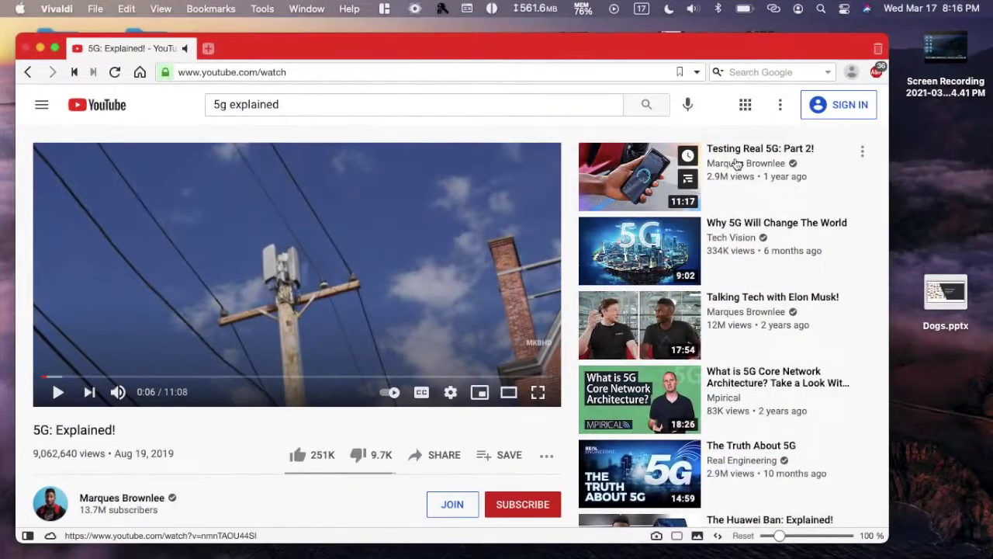
{"action": "mouse_move", "coordinate": [672, 172]}
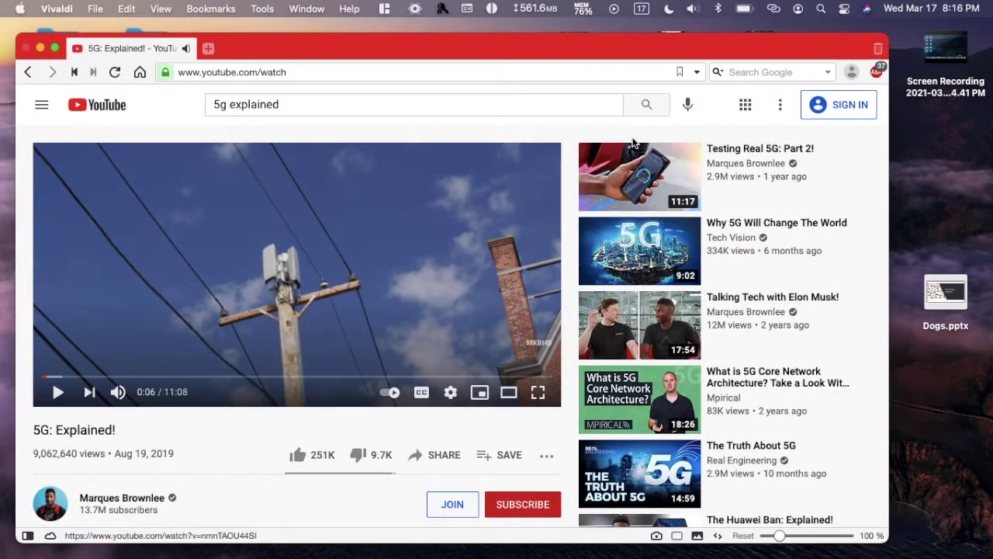
{"action": "scroll", "coordinate": [380, 423], "scroll_direction": "down", "scroll_amount": 3}
{"action": "scroll", "coordinate": [388, 400], "scroll_direction": "up", "scroll_amount": 3}
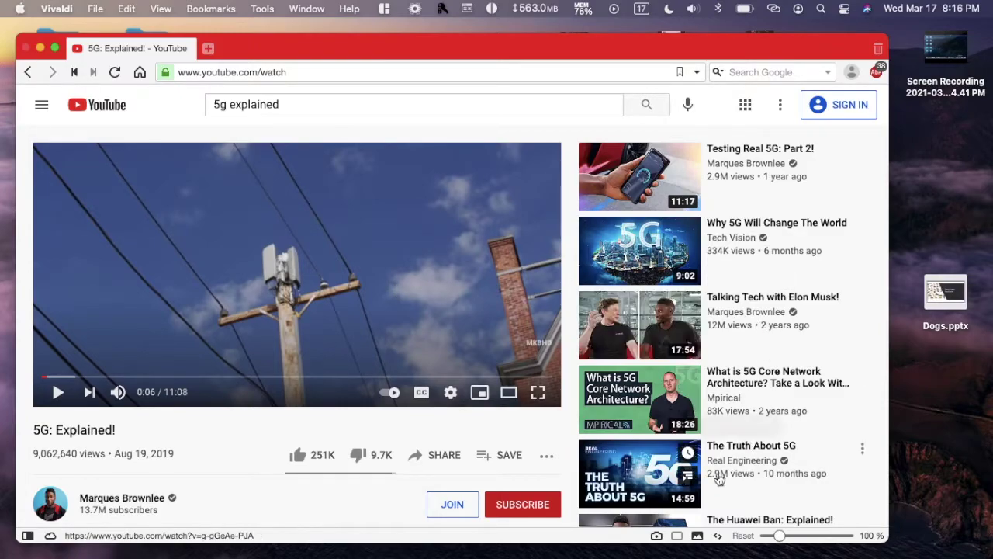
- Play the suggested video "The Truth About 5G" to check for ads before it, and pause it
{"action": "left_click", "coordinate": [651, 477]}
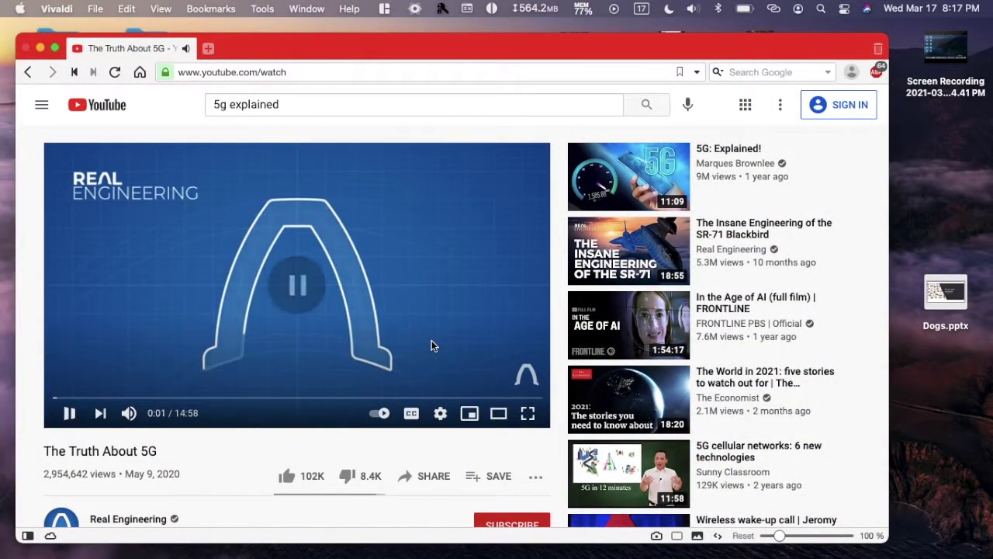
{"action": "left_click", "coordinate": [432, 339]}
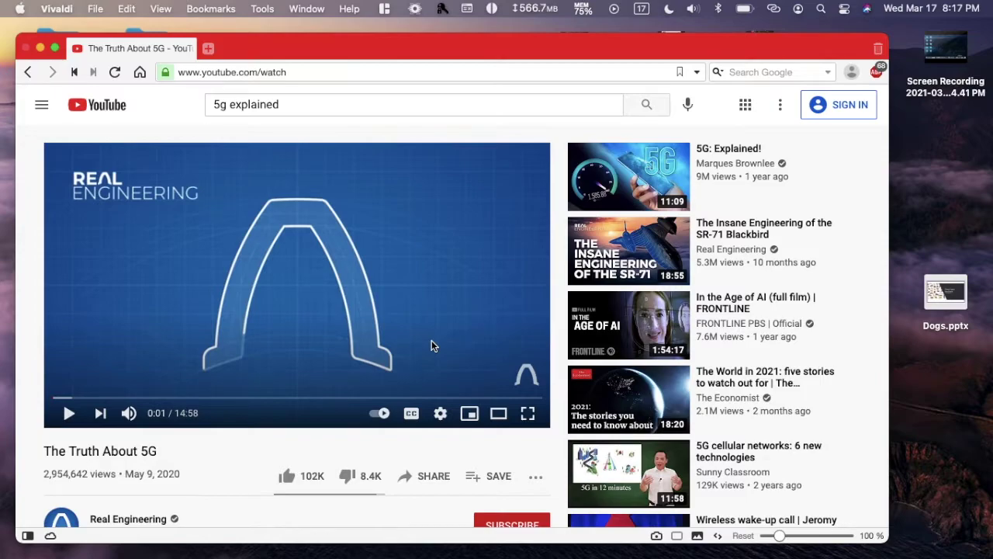
- Open Engadget's article on new iPad Pros with Thunderbolt in a new tab and examine the whole page for ads
{"action": "left_click", "coordinate": [210, 48]}
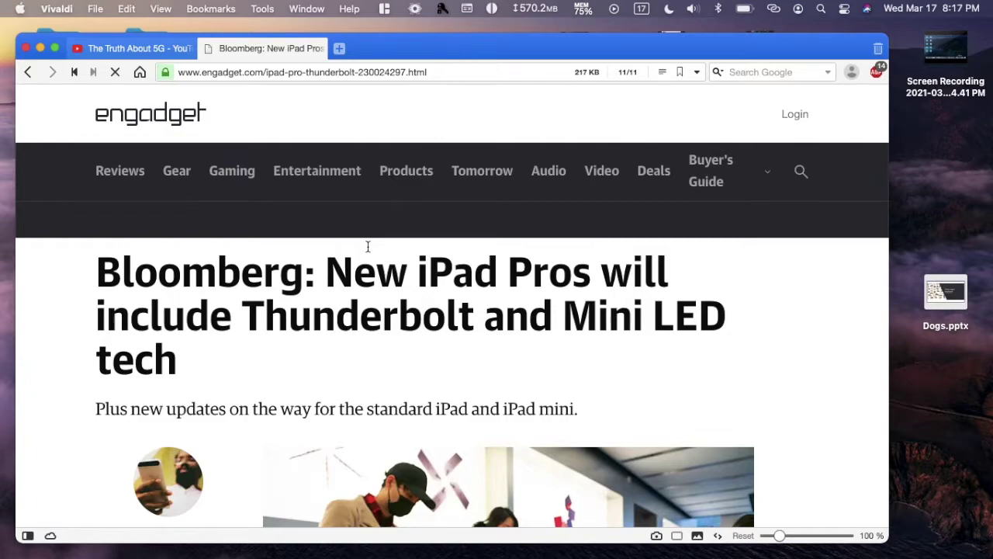
{"action": "scroll", "coordinate": [367, 246], "scroll_direction": "down", "scroll_amount": 10}
{"action": "scroll", "coordinate": [367, 246], "scroll_direction": "down", "scroll_amount": 3}
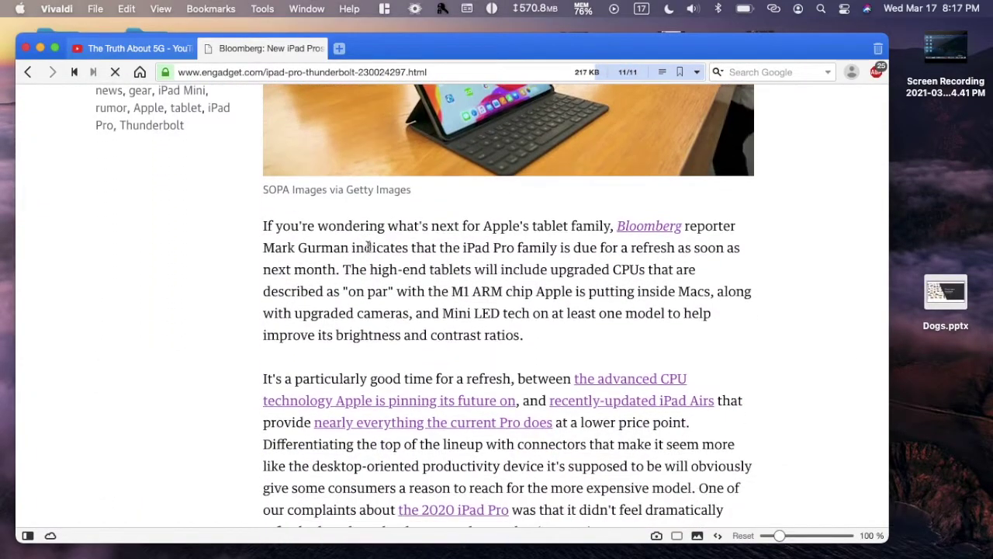
{"action": "scroll", "coordinate": [212, 260], "scroll_direction": "down", "scroll_amount": 3}
{"action": "scroll", "coordinate": [213, 260], "scroll_direction": "down", "scroll_amount": 3}
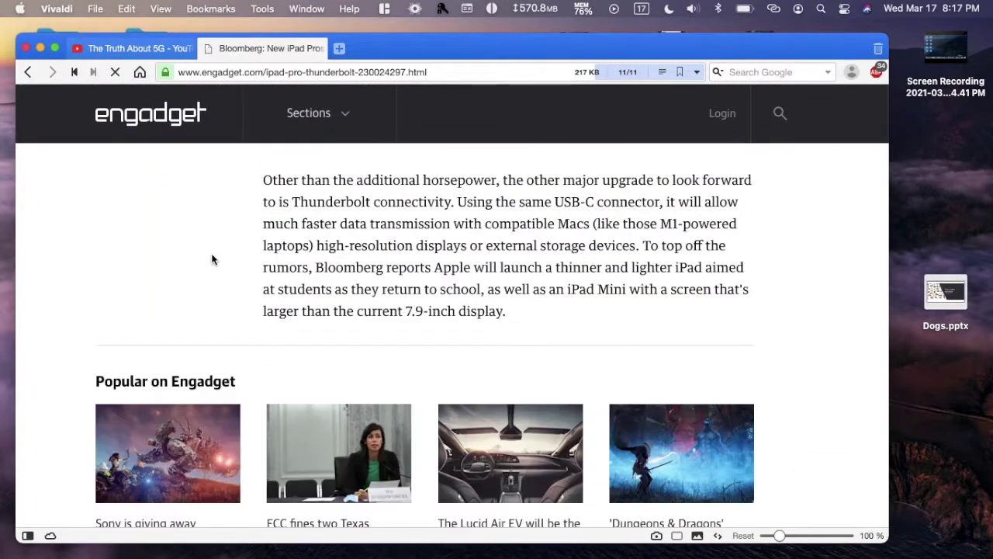
{"action": "scroll", "coordinate": [213, 259], "scroll_direction": "down", "scroll_amount": 5}
{"action": "scroll", "coordinate": [212, 258], "scroll_direction": "down", "scroll_amount": 5}
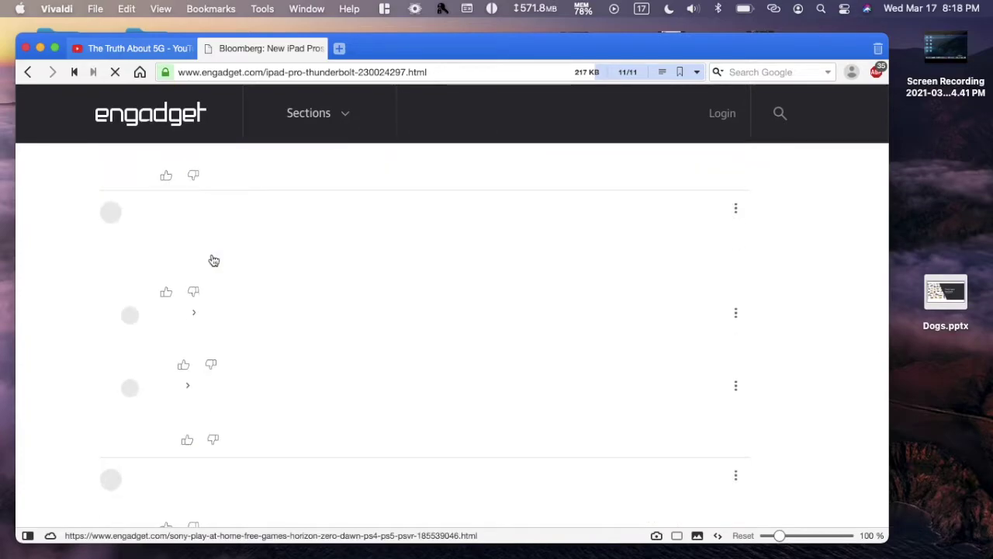
{"action": "scroll", "coordinate": [212, 259], "scroll_direction": "up", "scroll_amount": 15}
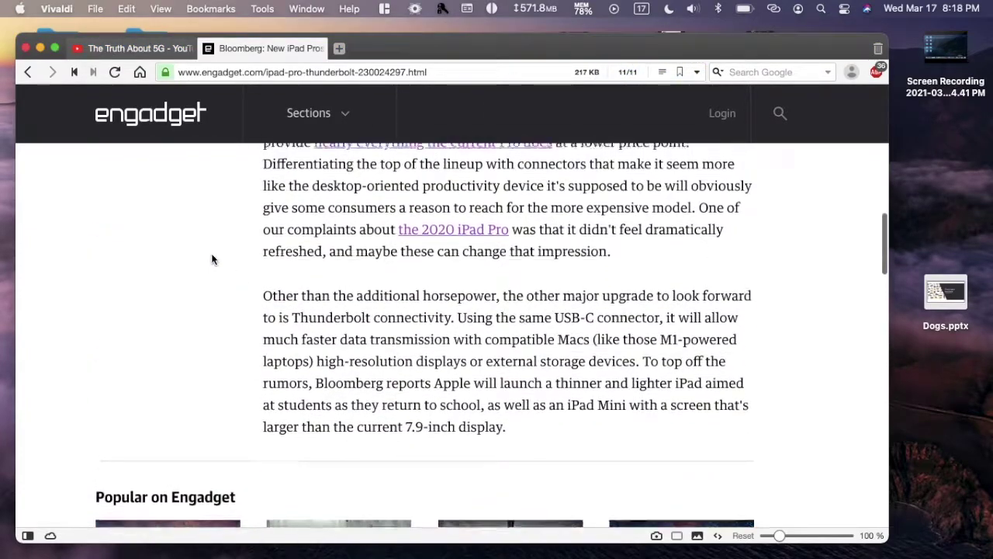
- Load cnn.com in the tab holding the Engadget article
{"action": "scroll", "coordinate": [185, 402], "scroll_direction": "up", "scroll_amount": 8}
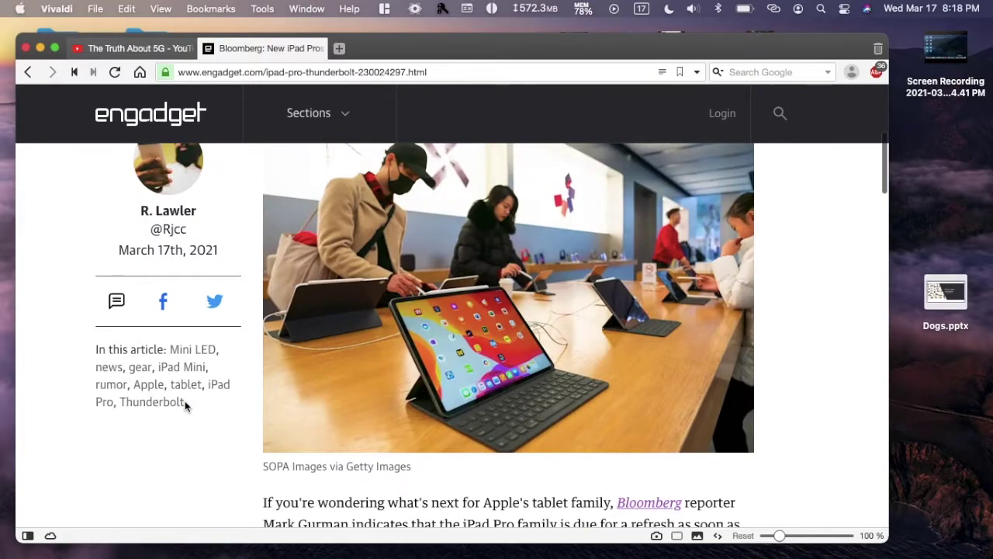
{"action": "scroll", "coordinate": [185, 400], "scroll_direction": "up", "scroll_amount": 5}
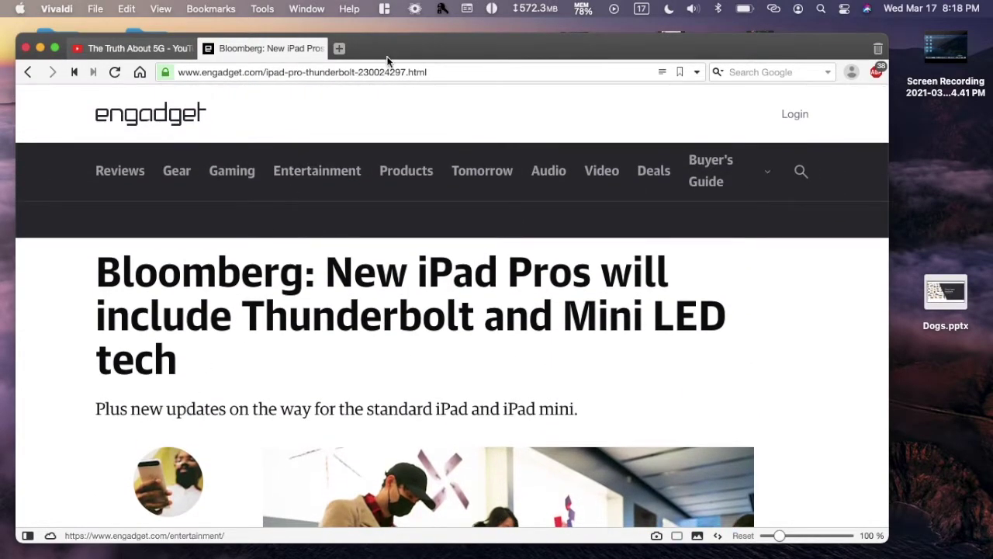
{"action": "left_click", "coordinate": [403, 68]}
{"action": "type", "text": "cnn"}
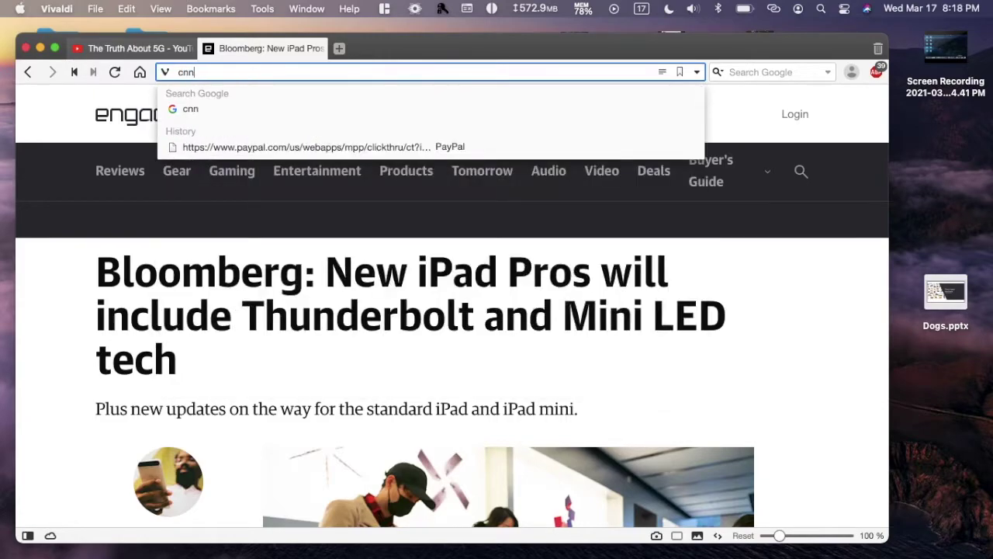
{"action": "type", "text": ".com"}
{"action": "key", "text": "Return"}
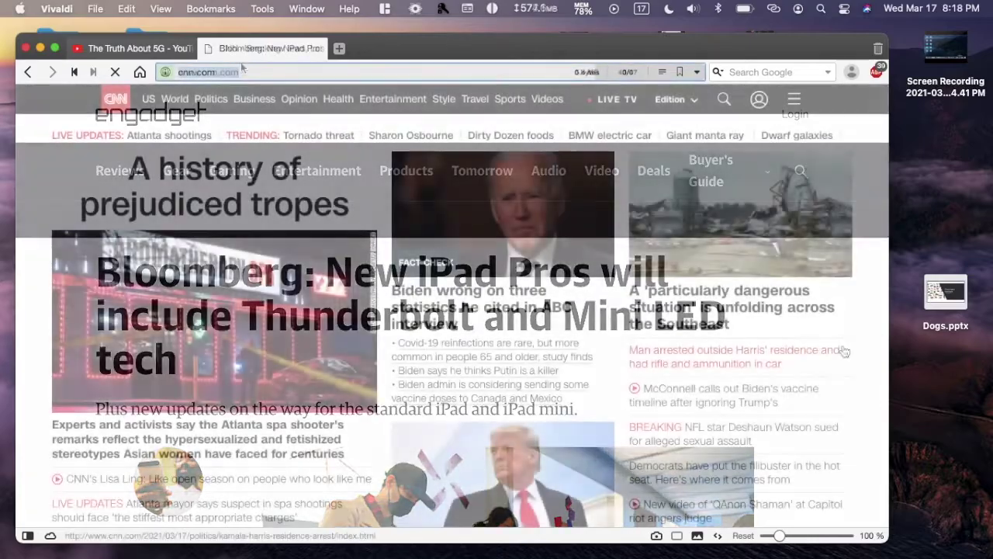
- Examine the CNN home page for ads, from the top headlines down through the CNN Underscored section
{"action": "scroll", "coordinate": [842, 345], "scroll_direction": "down", "scroll_amount": 10}
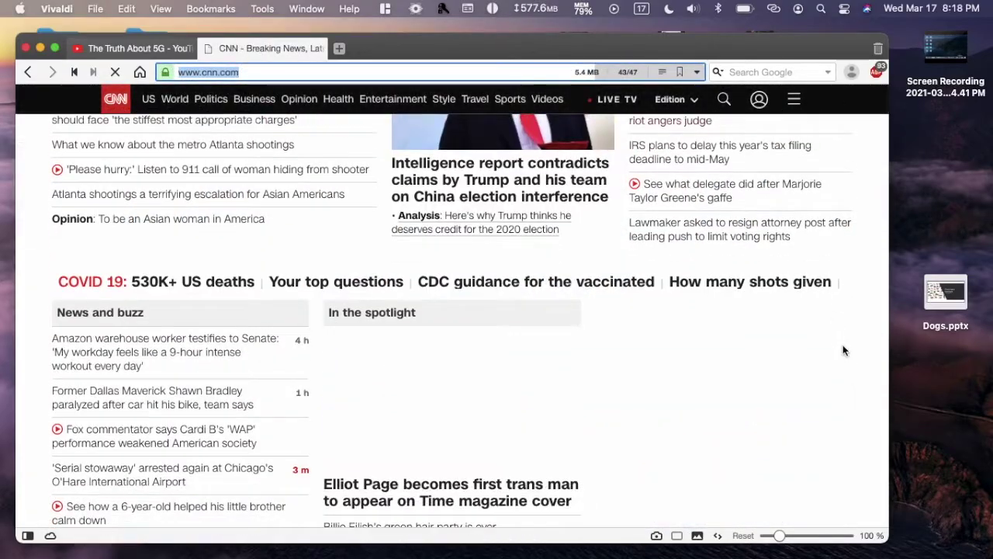
{"action": "scroll", "coordinate": [842, 348], "scroll_direction": "up", "scroll_amount": 3}
{"action": "scroll", "coordinate": [509, 237], "scroll_direction": "up", "scroll_amount": 5}
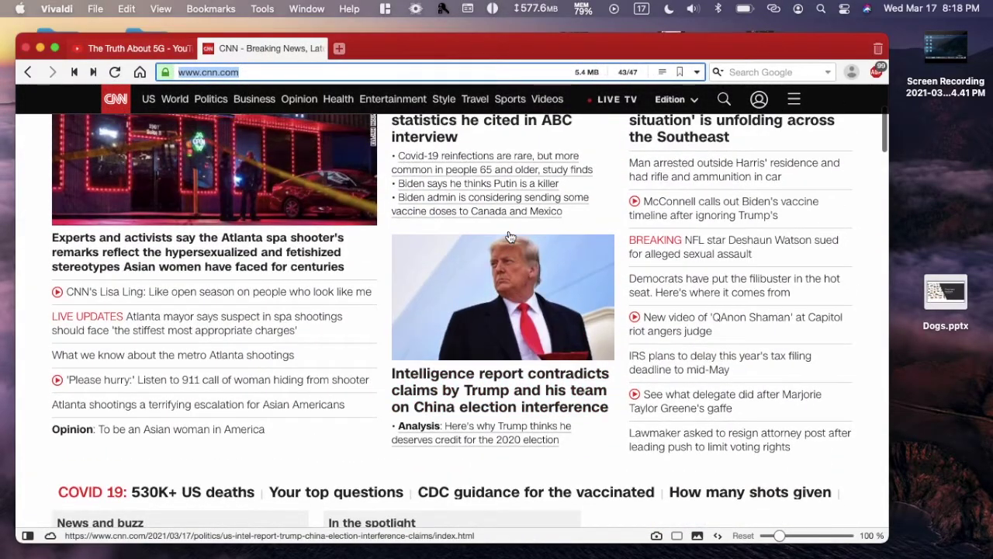
{"action": "scroll", "coordinate": [509, 237], "scroll_direction": "down", "scroll_amount": 5}
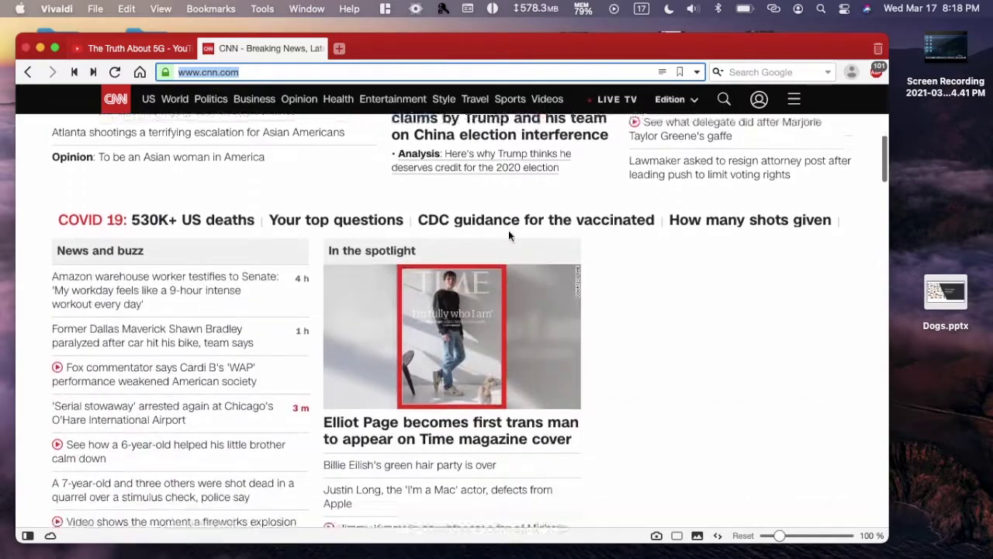
{"action": "scroll", "coordinate": [508, 229], "scroll_direction": "down", "scroll_amount": 3}
{"action": "scroll", "coordinate": [508, 233], "scroll_direction": "down", "scroll_amount": 4}
{"action": "scroll", "coordinate": [510, 235], "scroll_direction": "up", "scroll_amount": 6}
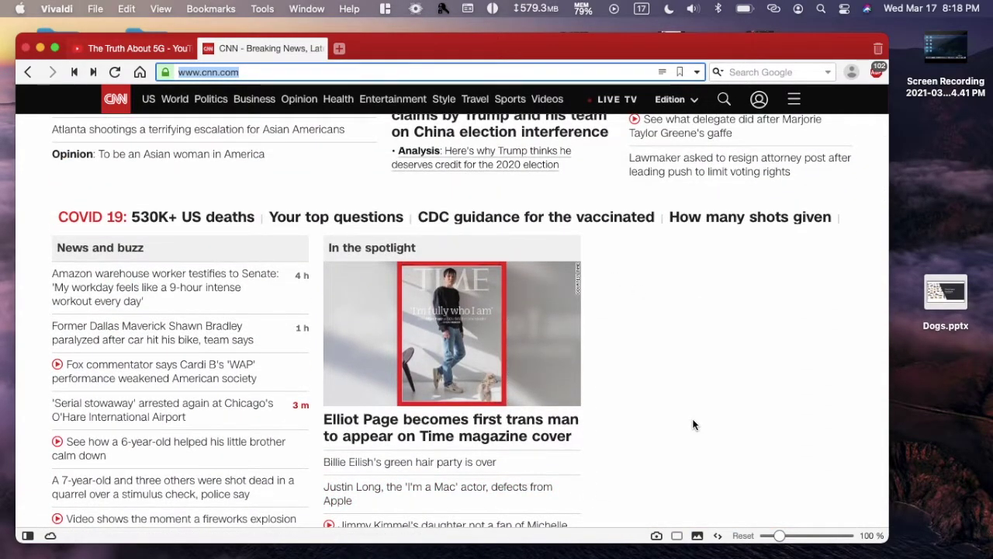
{"action": "scroll", "coordinate": [694, 423], "scroll_direction": "down", "scroll_amount": 2}
{"action": "scroll", "coordinate": [325, 251], "scroll_direction": "down", "scroll_amount": 6}
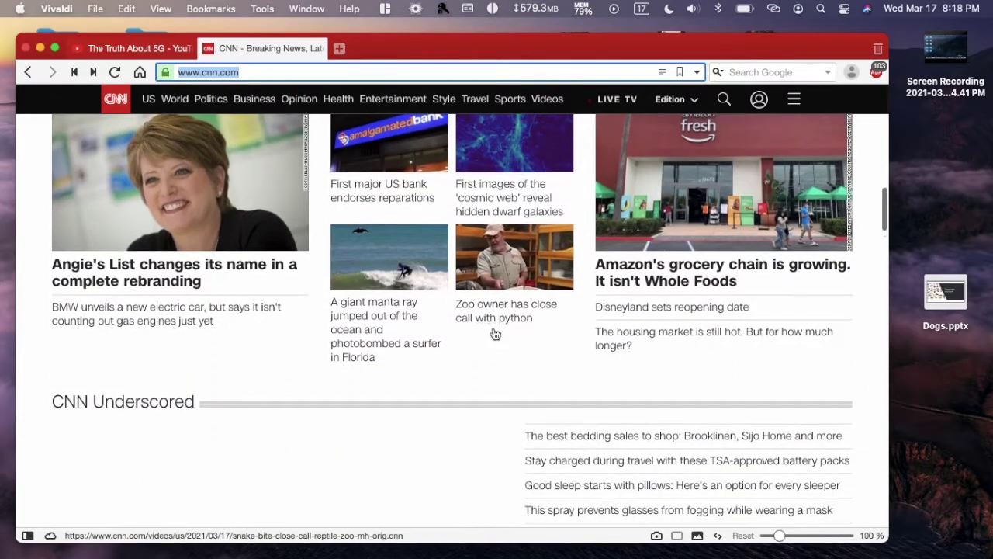
{"action": "scroll", "coordinate": [495, 333], "scroll_direction": "down", "scroll_amount": 5}
{"action": "scroll", "coordinate": [495, 333], "scroll_direction": "up", "scroll_amount": 1}
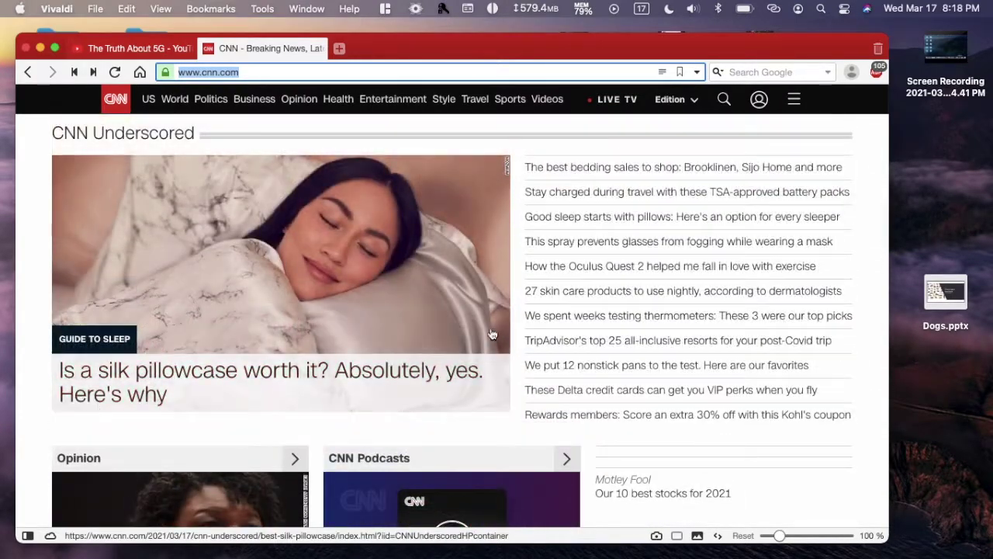
- Open the CNN Underscored article on whether a silk pillowcase is worth it and examine the whole page for ads
{"action": "left_click", "coordinate": [393, 375]}
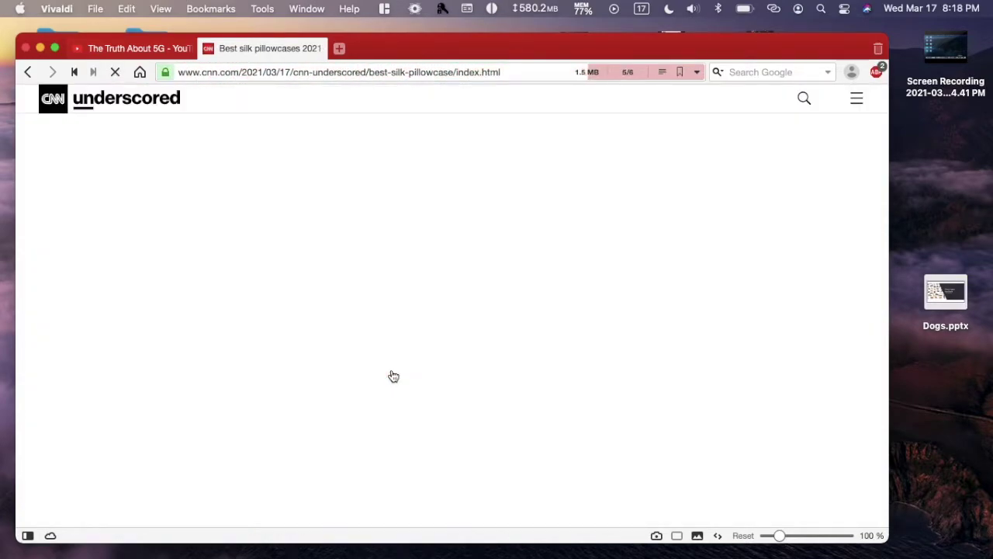
{"action": "scroll", "coordinate": [393, 374], "scroll_direction": "down", "scroll_amount": 4}
{"action": "scroll", "coordinate": [394, 375], "scroll_direction": "down", "scroll_amount": 3}
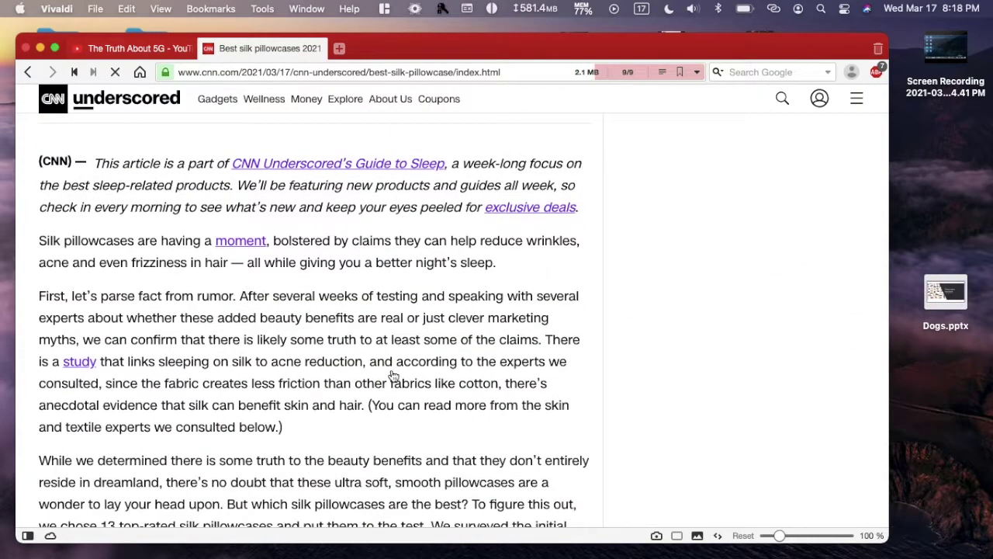
{"action": "scroll", "coordinate": [393, 375], "scroll_direction": "down", "scroll_amount": 10}
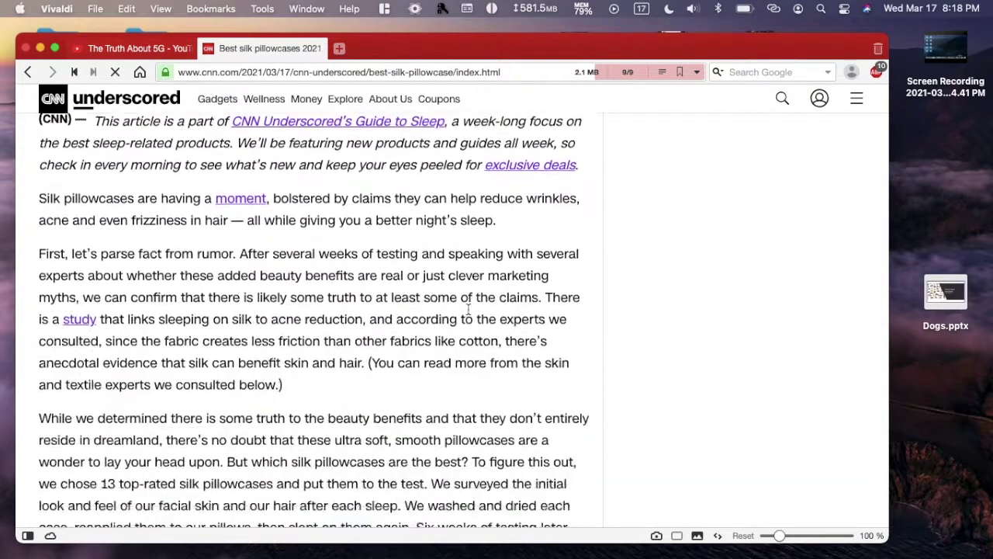
{"action": "scroll", "coordinate": [300, 303], "scroll_direction": "down", "scroll_amount": 10}
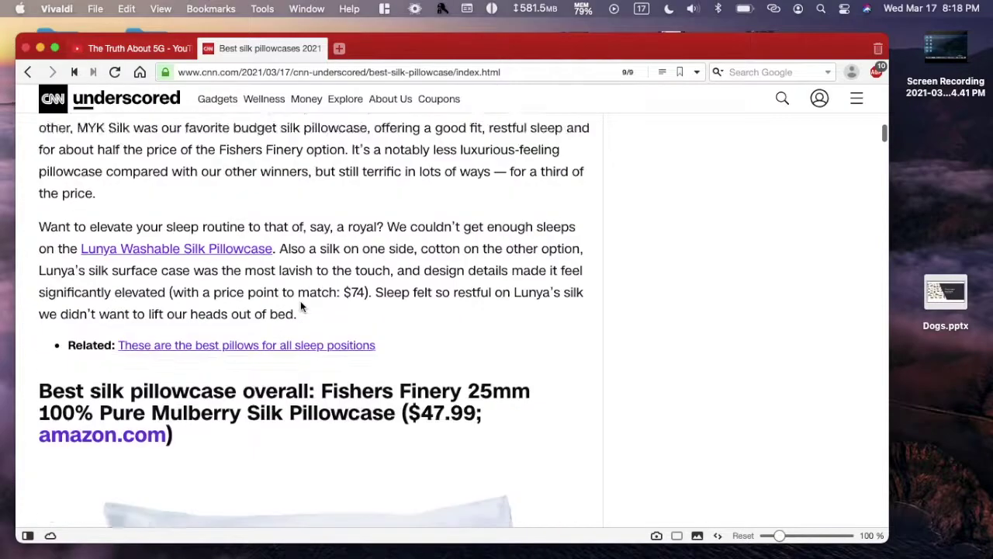
{"action": "scroll", "coordinate": [302, 307], "scroll_direction": "down", "scroll_amount": 15}
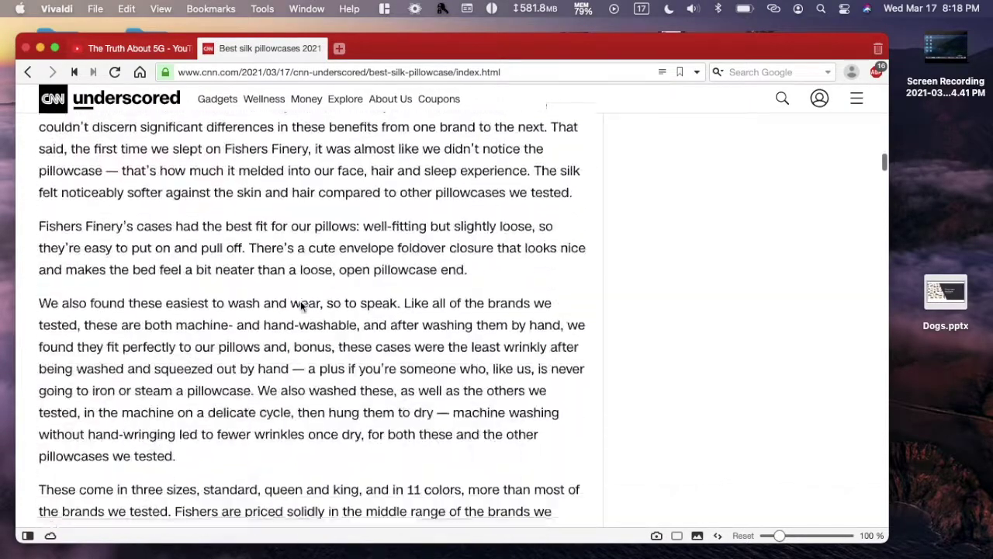
{"action": "scroll", "coordinate": [301, 307], "scroll_direction": "down", "scroll_amount": 20}
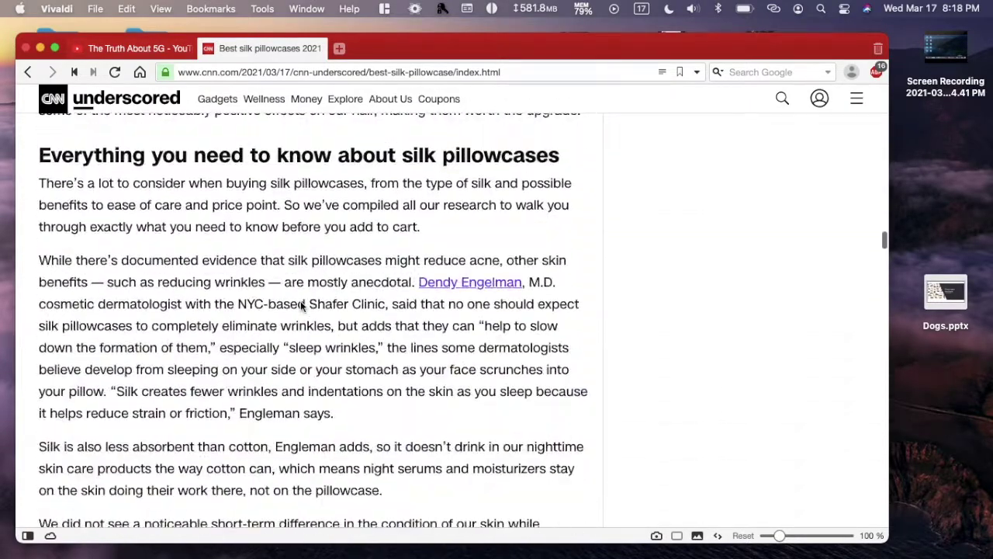
{"action": "scroll", "coordinate": [302, 307], "scroll_direction": "down", "scroll_amount": 20}
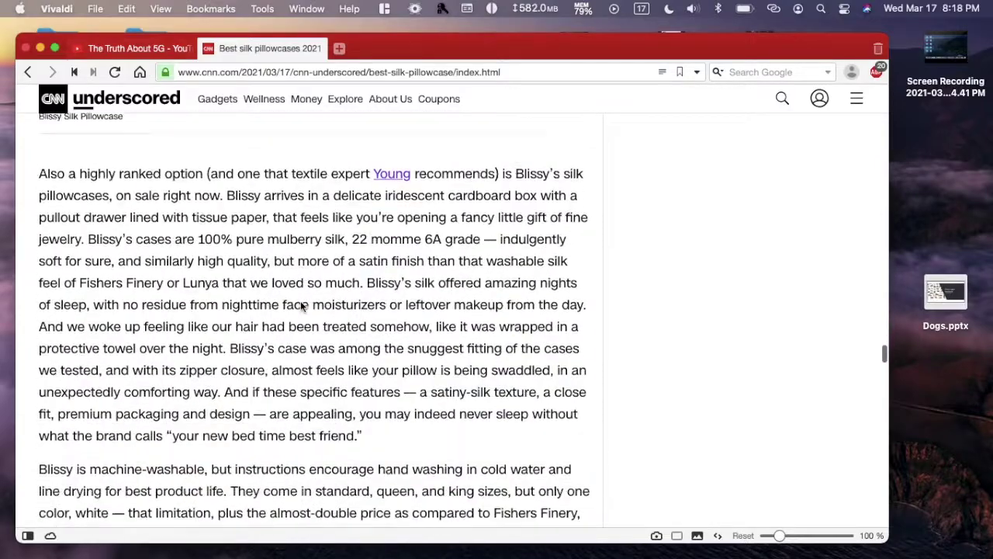
{"action": "scroll", "coordinate": [302, 306], "scroll_direction": "down", "scroll_amount": 20}
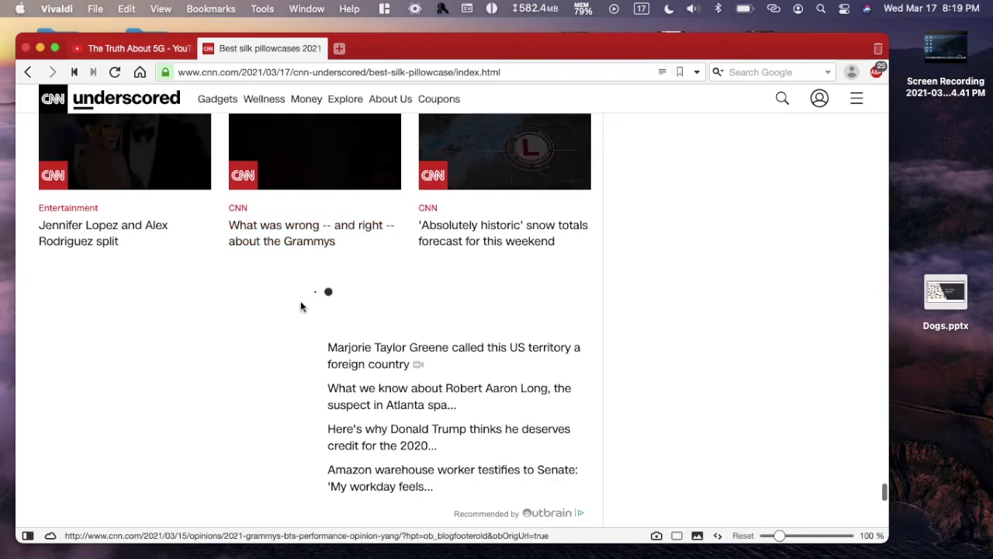
{"action": "scroll", "coordinate": [302, 308], "scroll_direction": "down", "scroll_amount": 5}
{"action": "scroll", "coordinate": [302, 307], "scroll_direction": "up", "scroll_amount": 3}
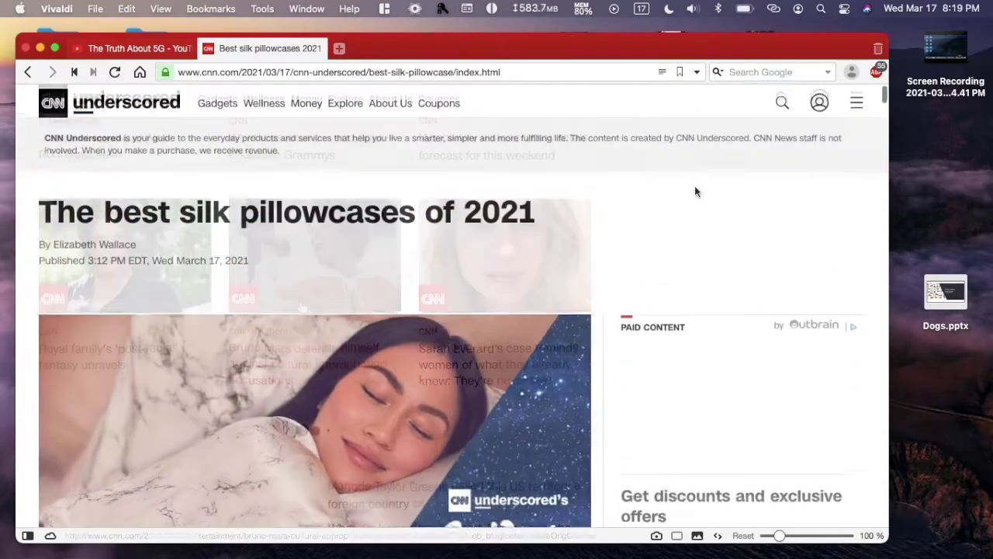